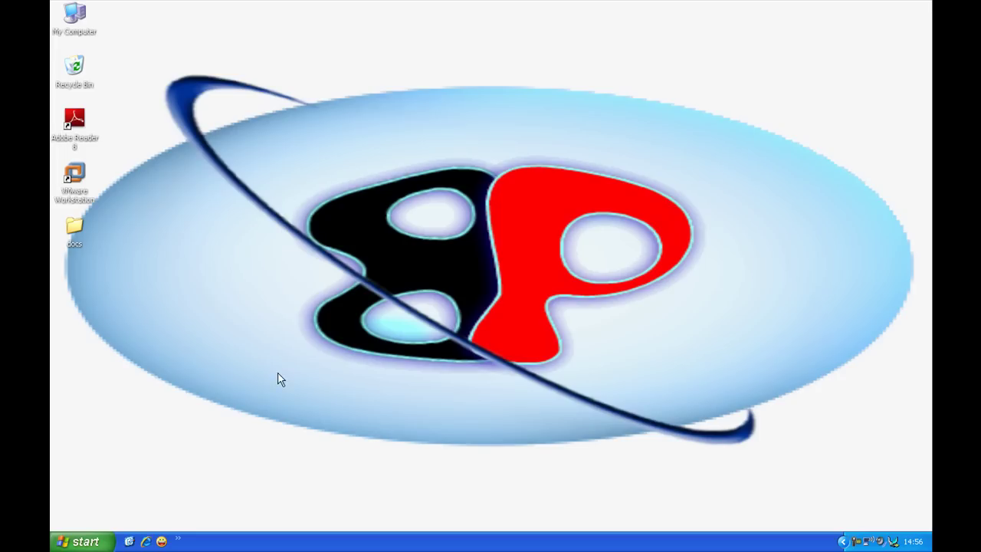
{"action": "left_click", "coordinate": [146, 542]}
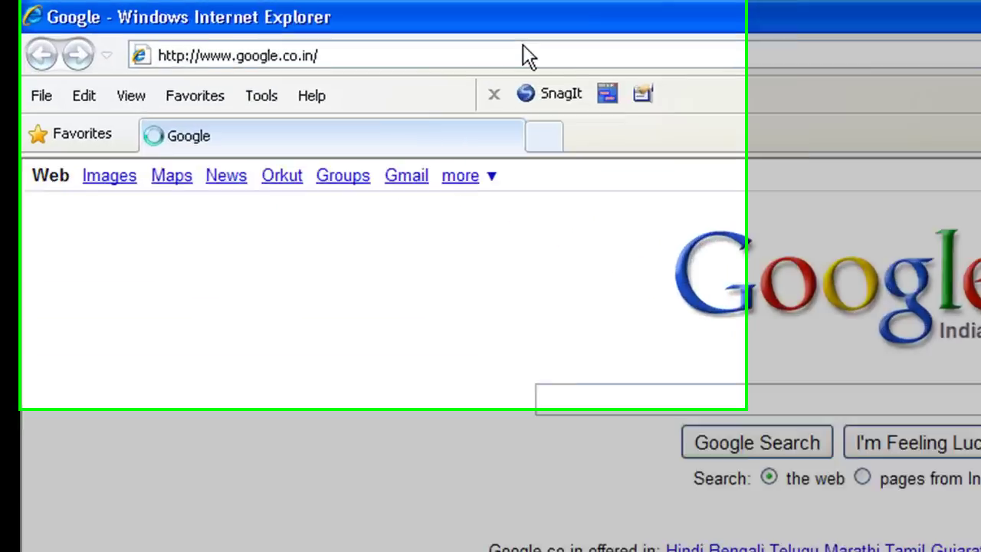
{"action": "left_click", "coordinate": [523, 46]}
{"action": "type", "text": "www"}
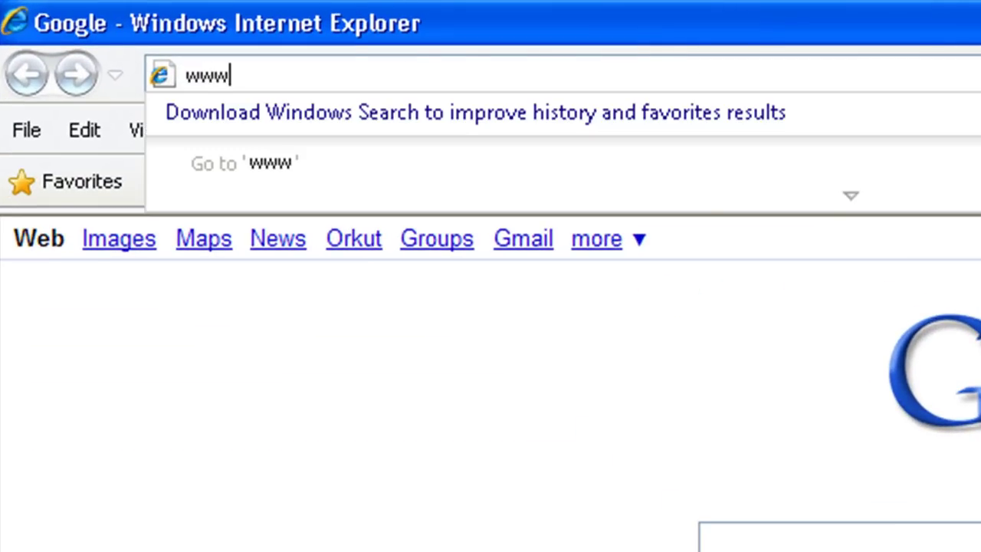
{"action": "type", "text": ".wordpres"}
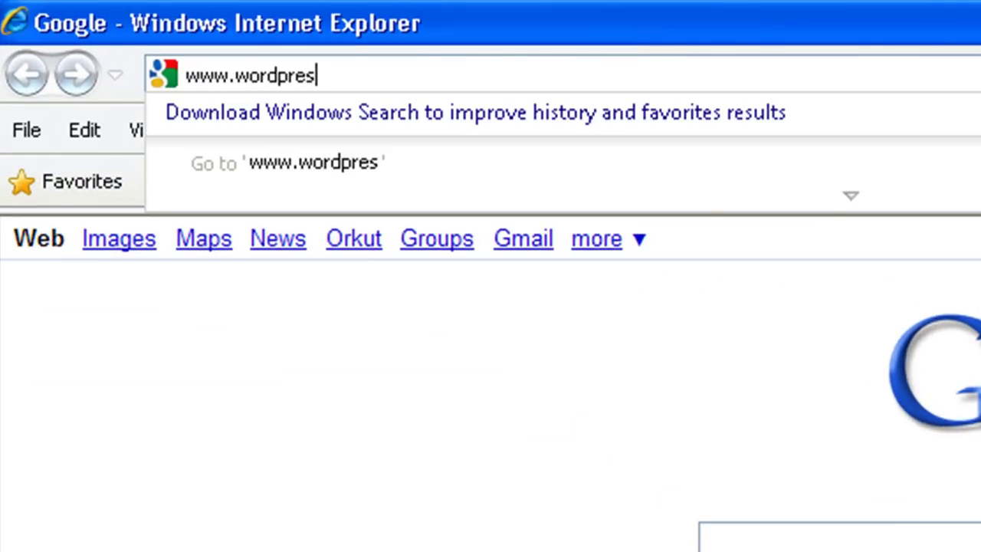
{"action": "type", "text": "s.com"}
{"action": "key", "text": "Return"}
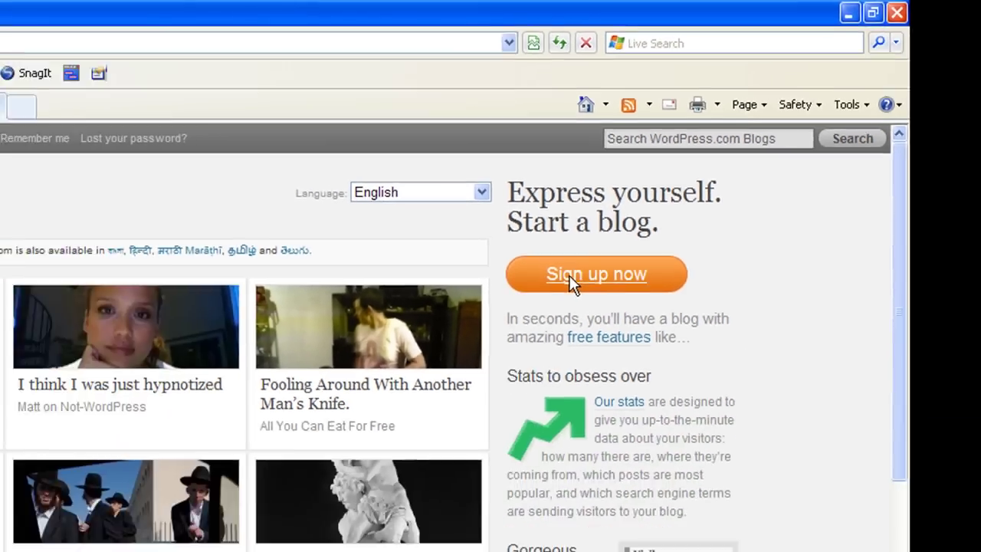
Open the WordPress.com signup form and enter the chosen username
{"action": "left_click", "coordinate": [440, 368]}
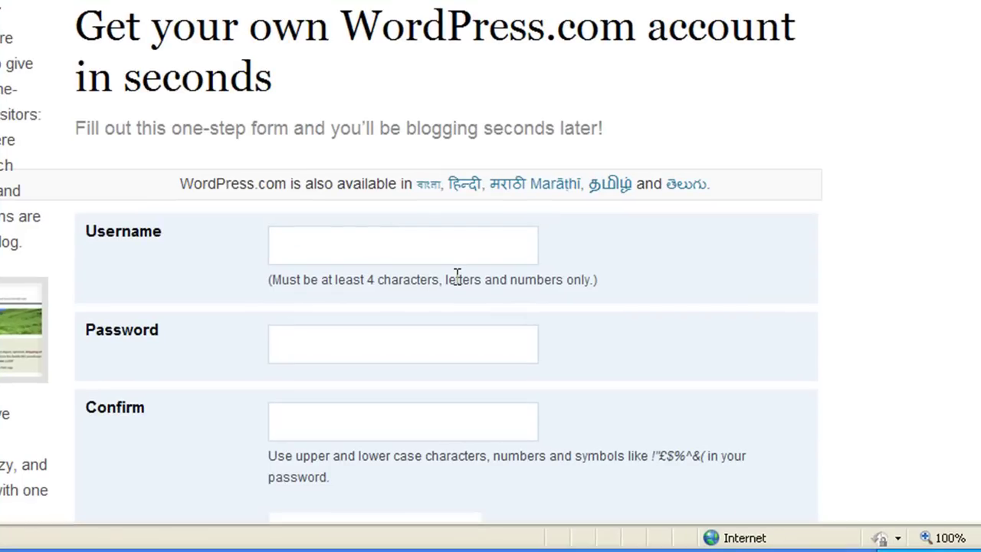
{"action": "left_click", "coordinate": [491, 240]}
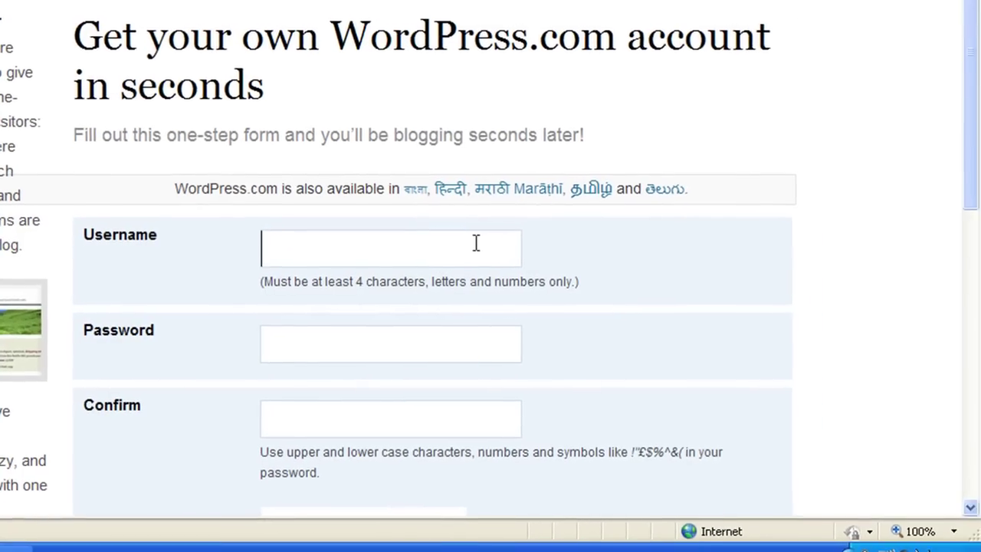
{"action": "type", "text": "buysp"}
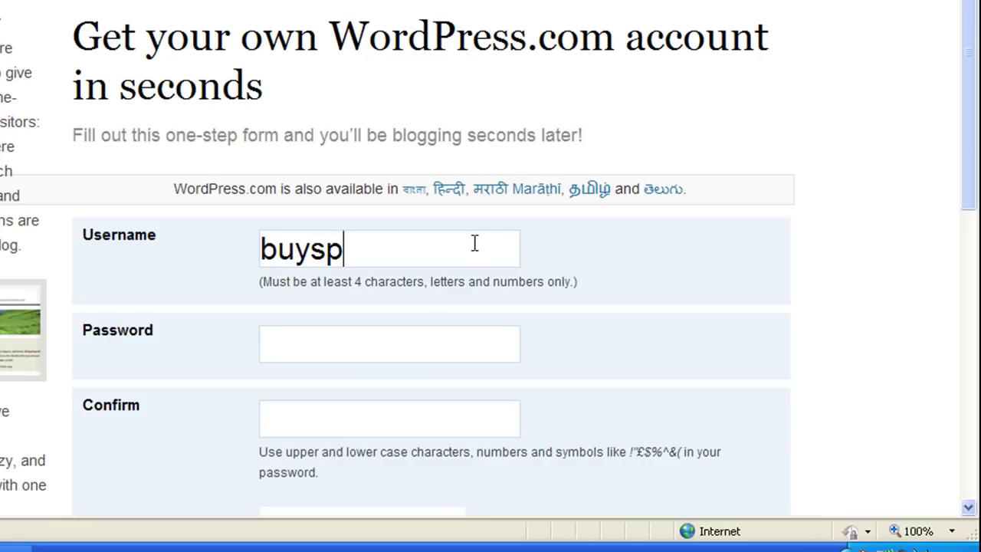
{"action": "key", "text": "BackSpace"}
{"action": "key", "text": "BackSpace"}
{"action": "key", "text": "BackSpace"}
{"action": "type", "text": "sy"}
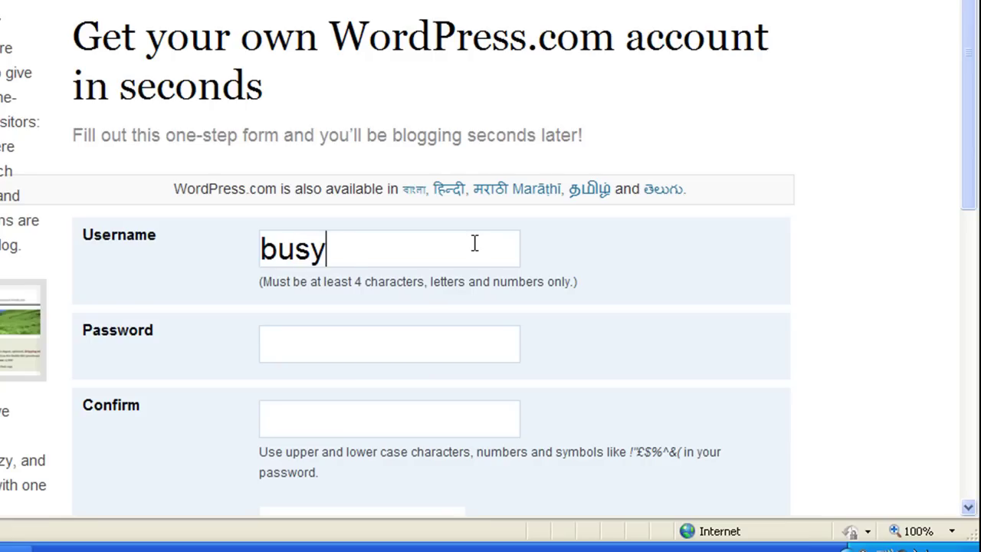
{"action": "type", "text": "pingarun"}
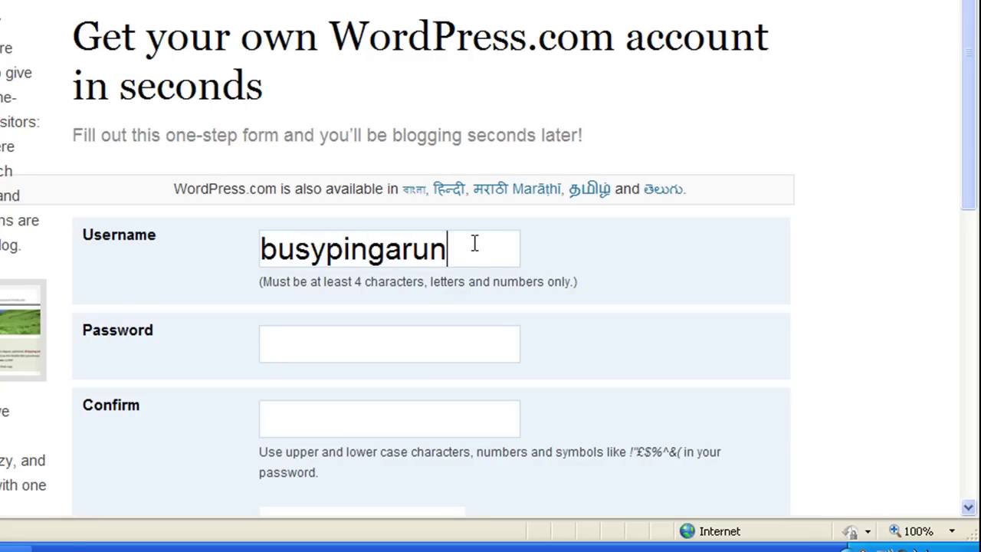
Enter the account password and the Hotmail e-mail address
{"action": "key", "text": "Tab"}
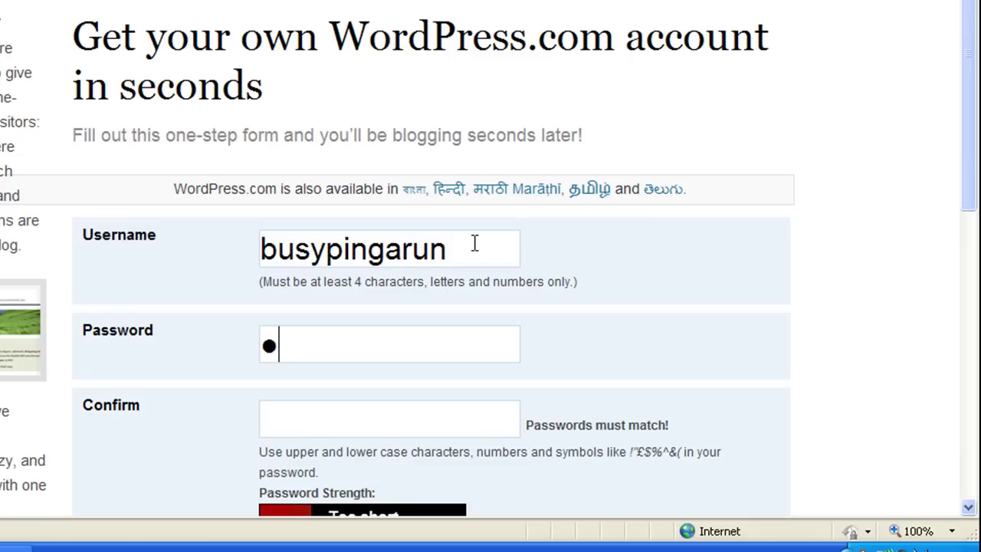
{"action": "key", "text": "Tab"}
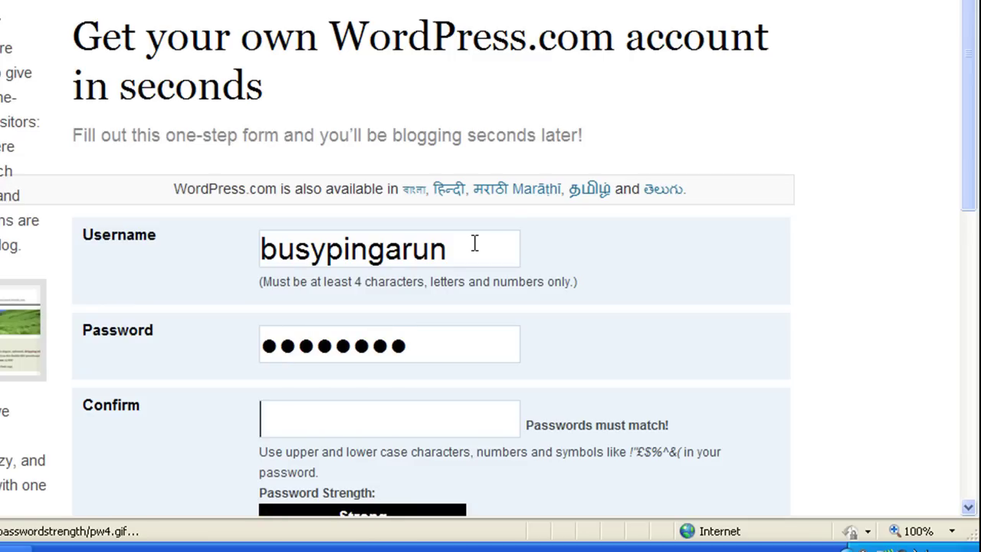
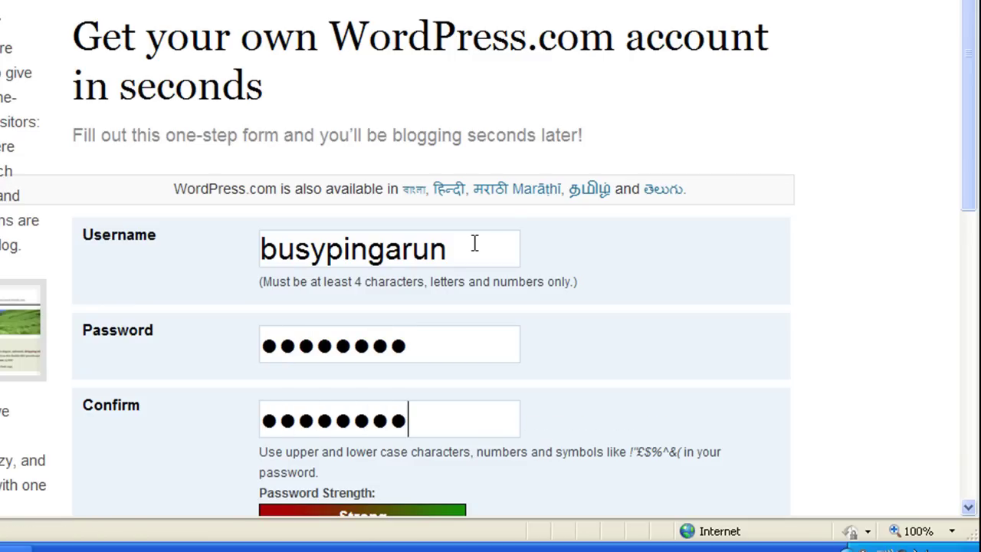
{"action": "scroll", "coordinate": [476, 248], "scroll_direction": "down", "scroll_amount": 4}
{"action": "scroll", "coordinate": [478, 252], "scroll_direction": "down", "scroll_amount": 1}
{"action": "left_click", "coordinate": [444, 204]}
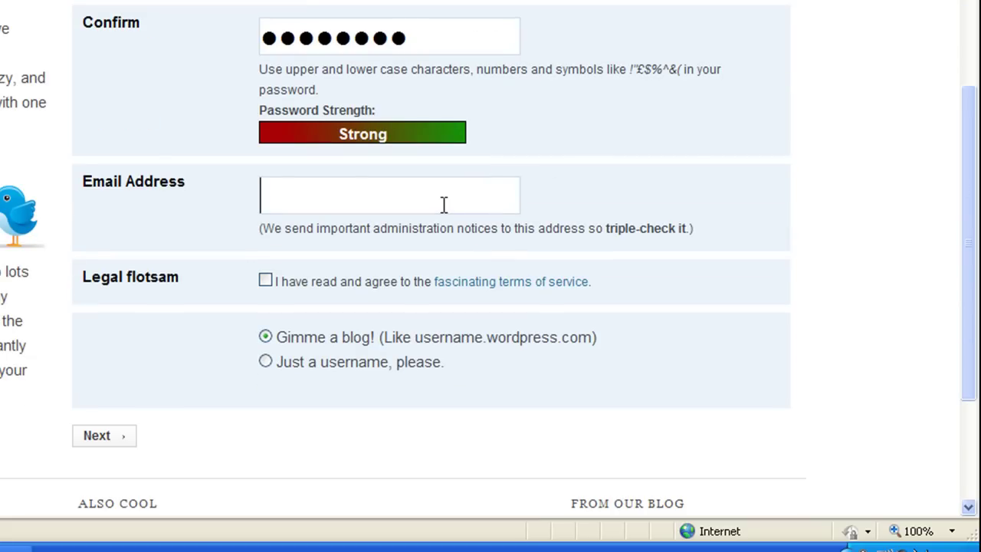
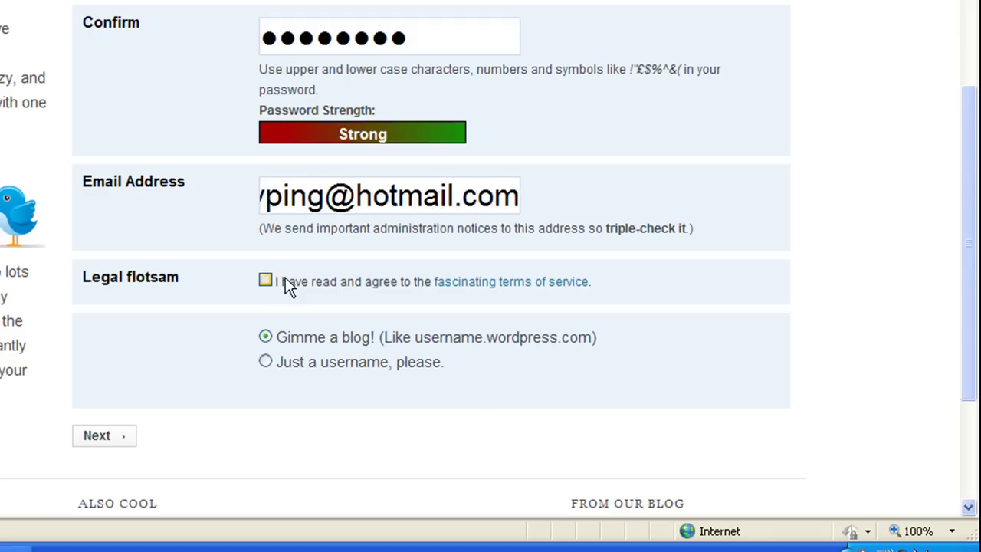
Tick the terms-of-service agreement and open the Terms of Service in a new tab
{"action": "left_click", "coordinate": [266, 280]}
{"action": "right_click", "coordinate": [470, 284]}
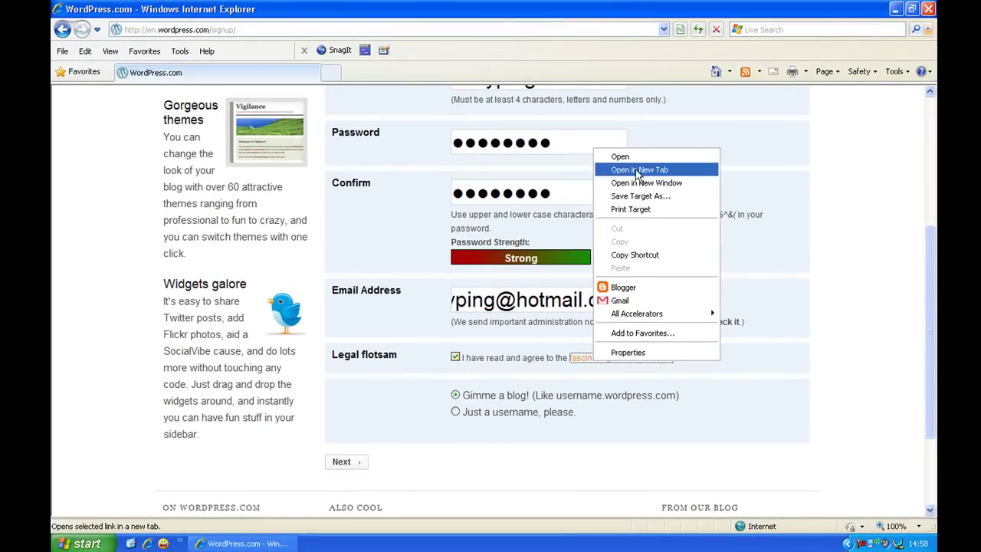
{"action": "left_click", "coordinate": [622, 169]}
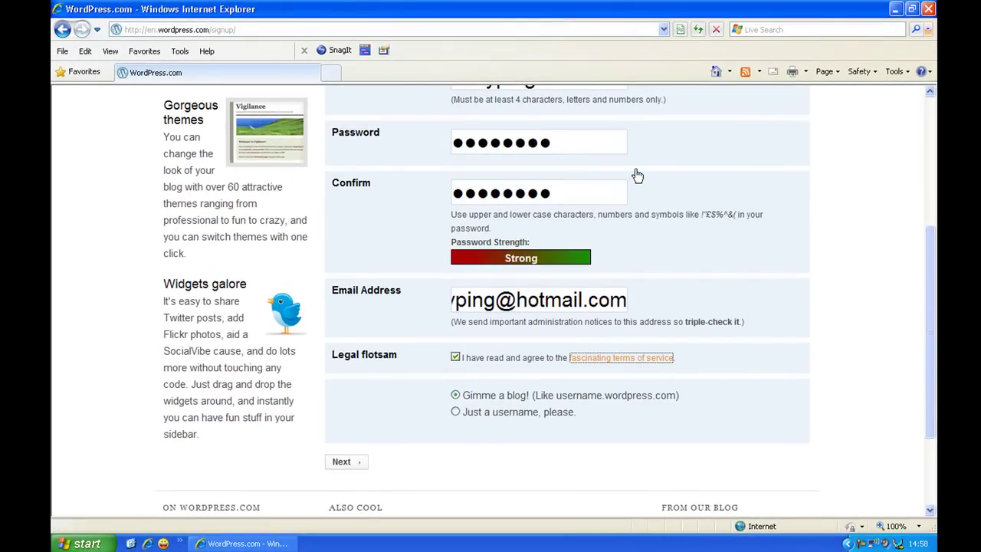
{"action": "left_click", "coordinate": [369, 75]}
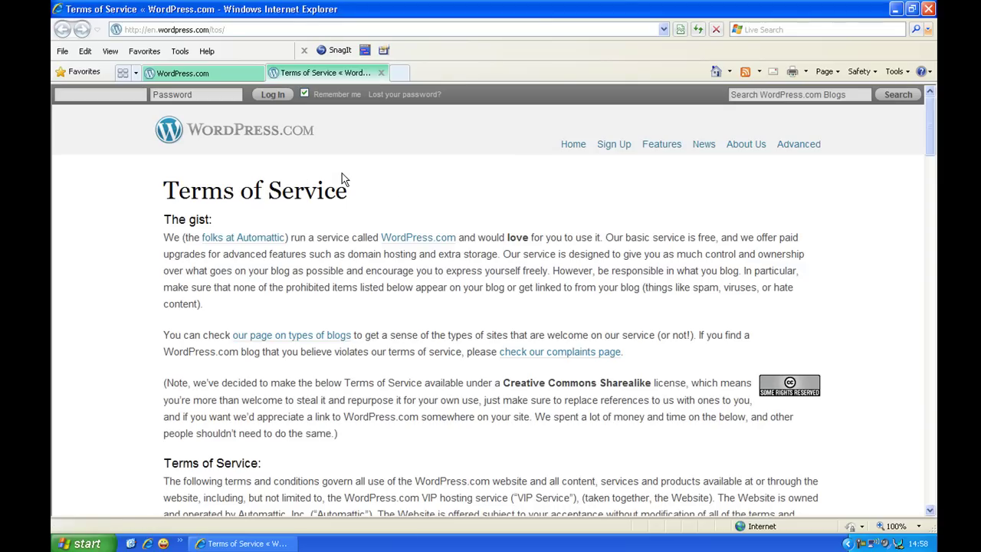
Scroll through the Terms of Service, then close that tab to return to signup
{"action": "scroll", "coordinate": [342, 173], "scroll_direction": "down", "scroll_amount": 3}
{"action": "scroll", "coordinate": [342, 173], "scroll_direction": "down", "scroll_amount": 2}
{"action": "scroll", "coordinate": [342, 173], "scroll_direction": "down", "scroll_amount": 2}
{"action": "scroll", "coordinate": [342, 173], "scroll_direction": "down", "scroll_amount": 1}
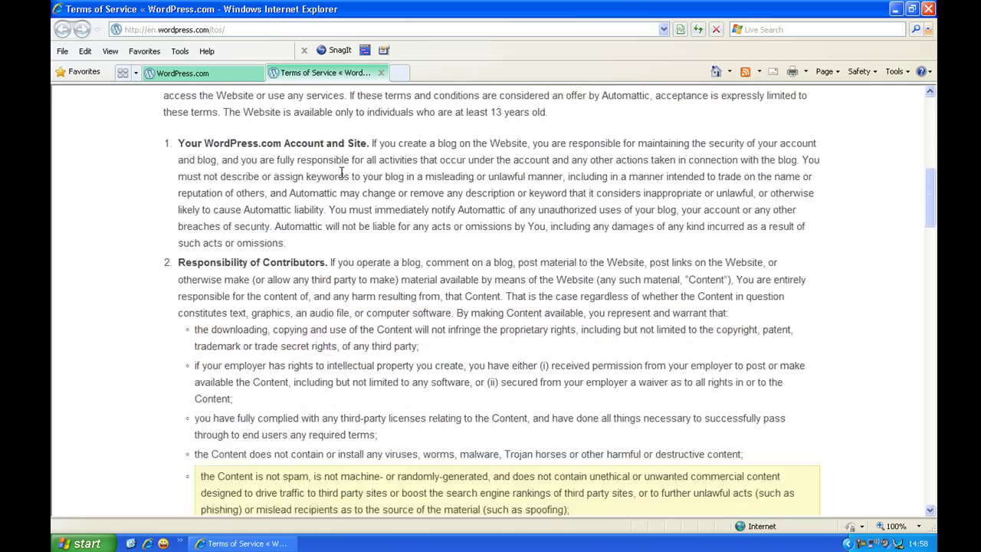
{"action": "scroll", "coordinate": [342, 174], "scroll_direction": "down", "scroll_amount": 6}
{"action": "scroll", "coordinate": [342, 173], "scroll_direction": "down", "scroll_amount": 5}
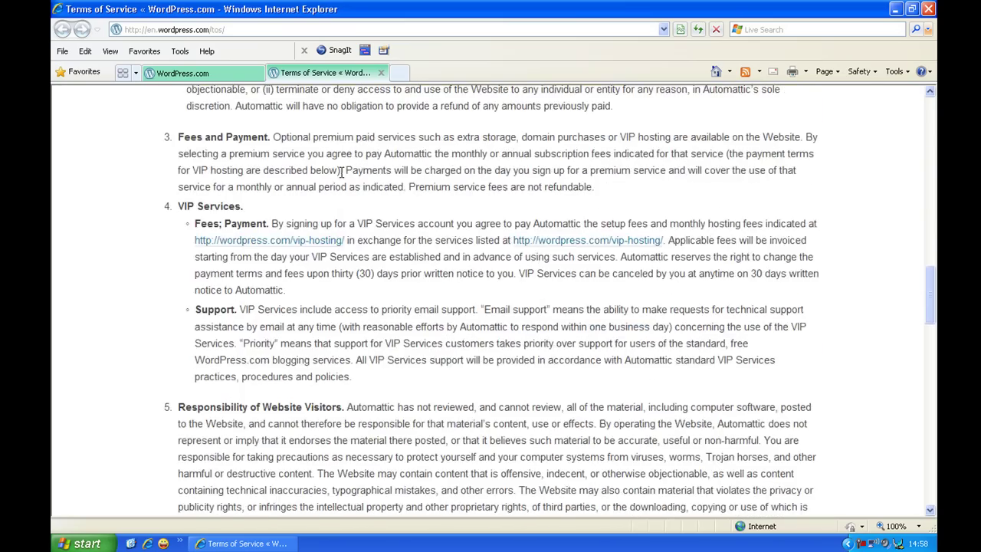
{"action": "scroll", "coordinate": [342, 173], "scroll_direction": "down", "scroll_amount": 5}
{"action": "scroll", "coordinate": [342, 174], "scroll_direction": "down", "scroll_amount": 4}
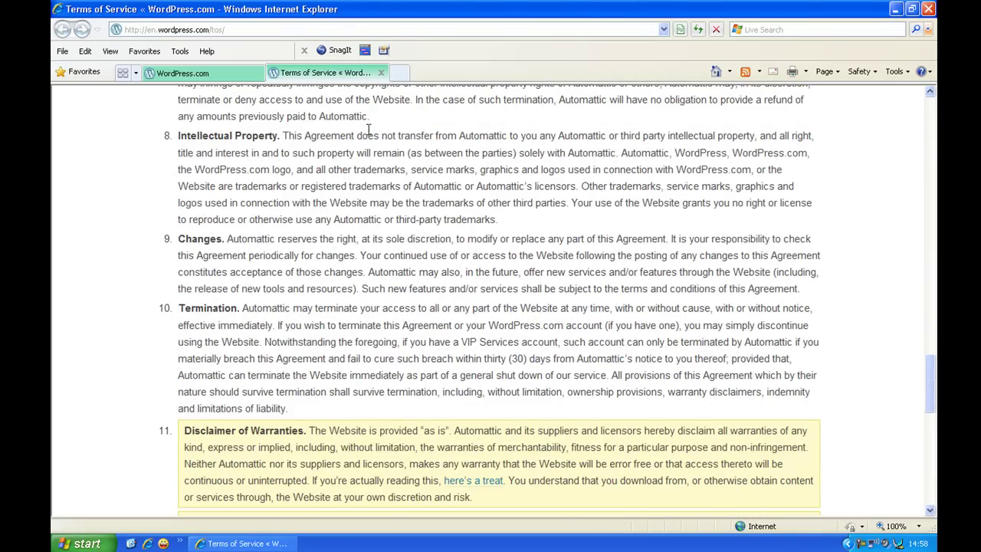
{"action": "left_click", "coordinate": [381, 73]}
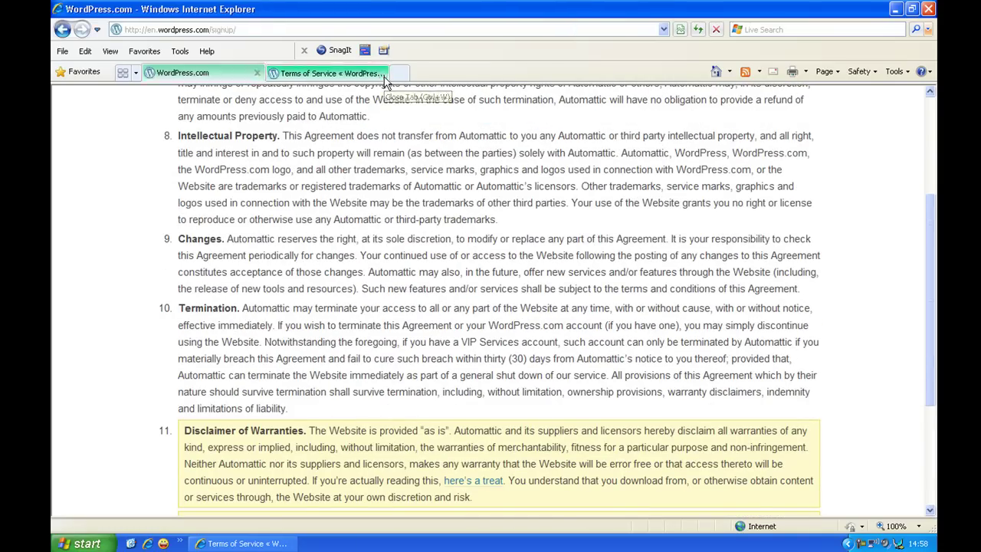
Choose 'Just a username, please.' and submit the signup form with Next
{"action": "scroll", "coordinate": [431, 271], "scroll_direction": "down", "scroll_amount": 2}
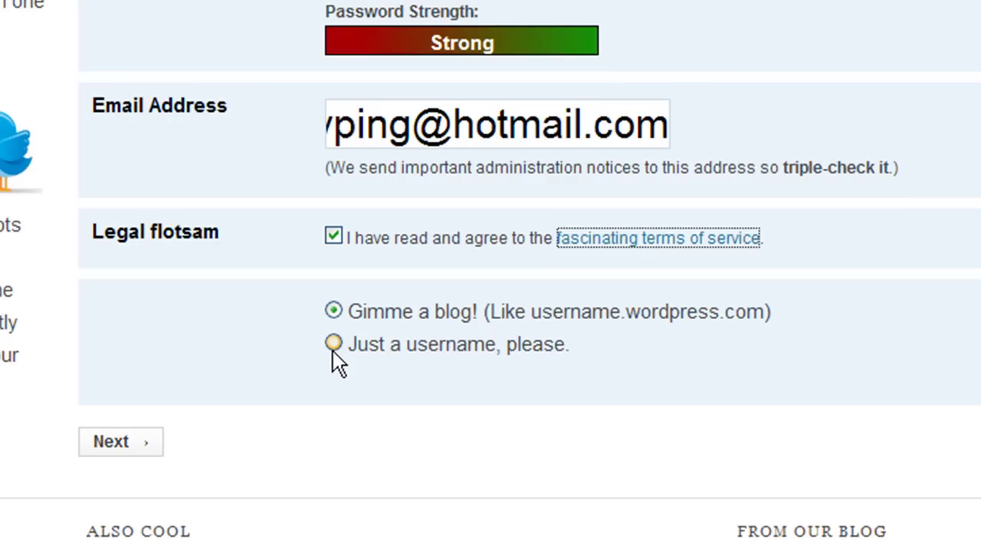
{"action": "left_click", "coordinate": [333, 343]}
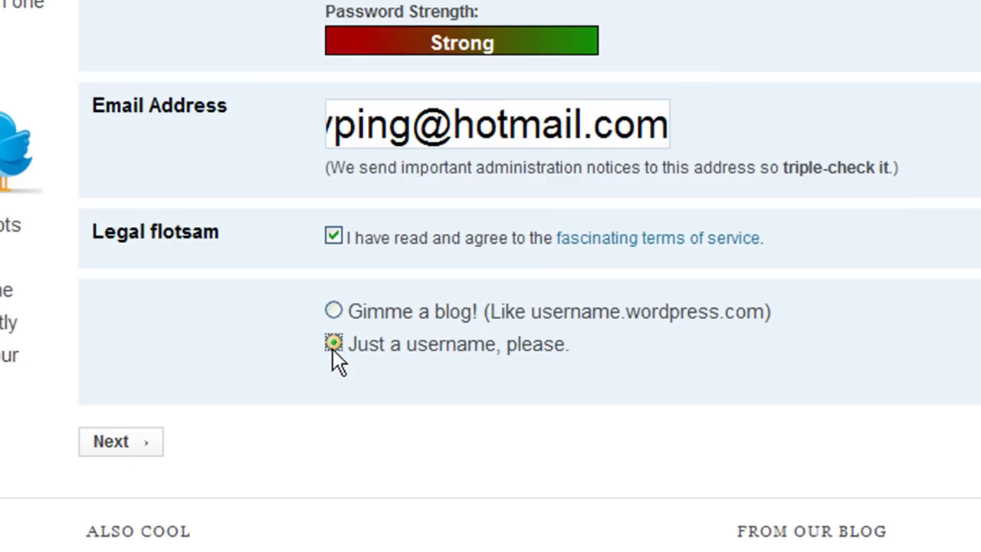
{"action": "left_click", "coordinate": [154, 441]}
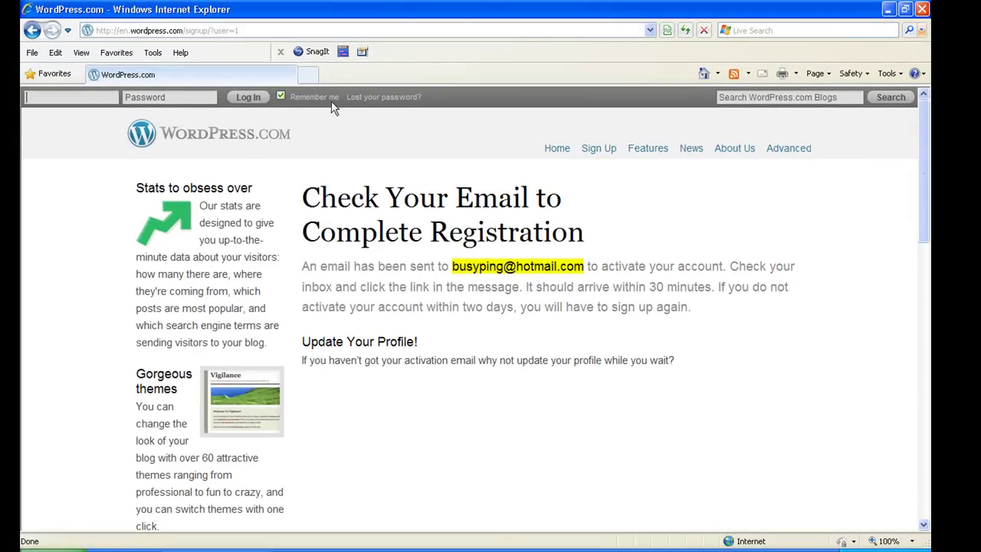
Open a new blank tab beside the 'Check Your Email' page
{"action": "left_click", "coordinate": [305, 67]}
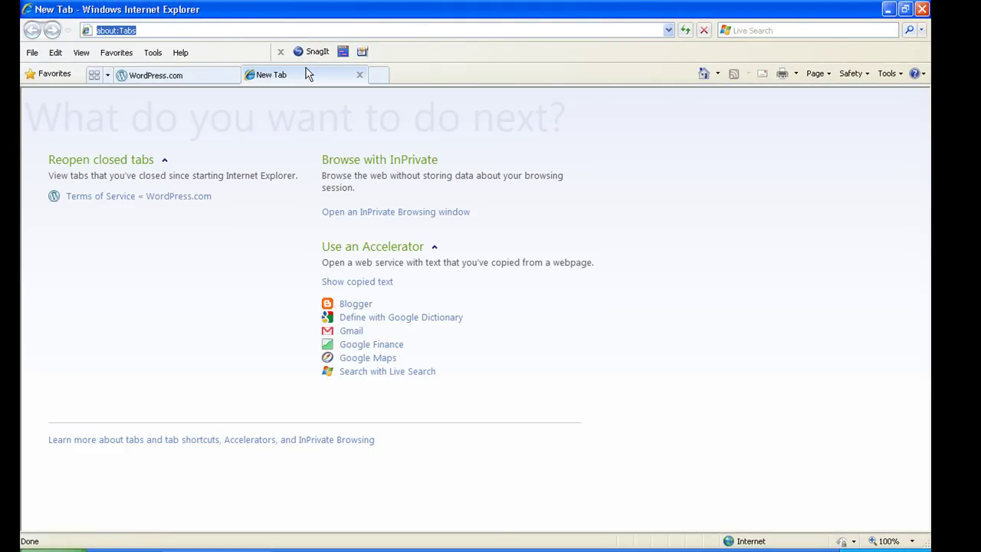
Go to the Hotmail website from the address bar
{"action": "type", "text": "h"}
{"action": "type", "text": "j"}
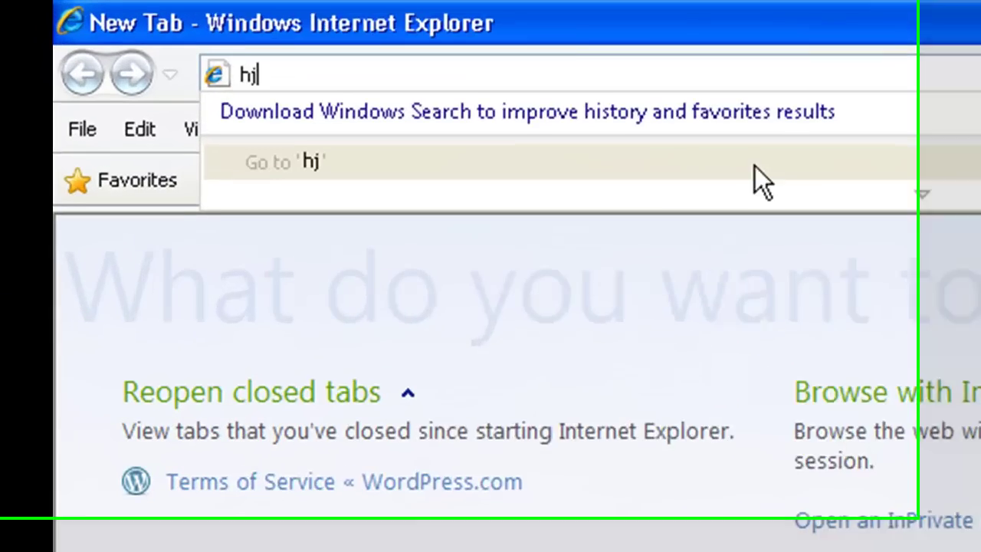
{"action": "key", "text": "BackSpace"}
{"action": "type", "text": "otmail"}
{"action": "key", "text": "ctrl+Return"}
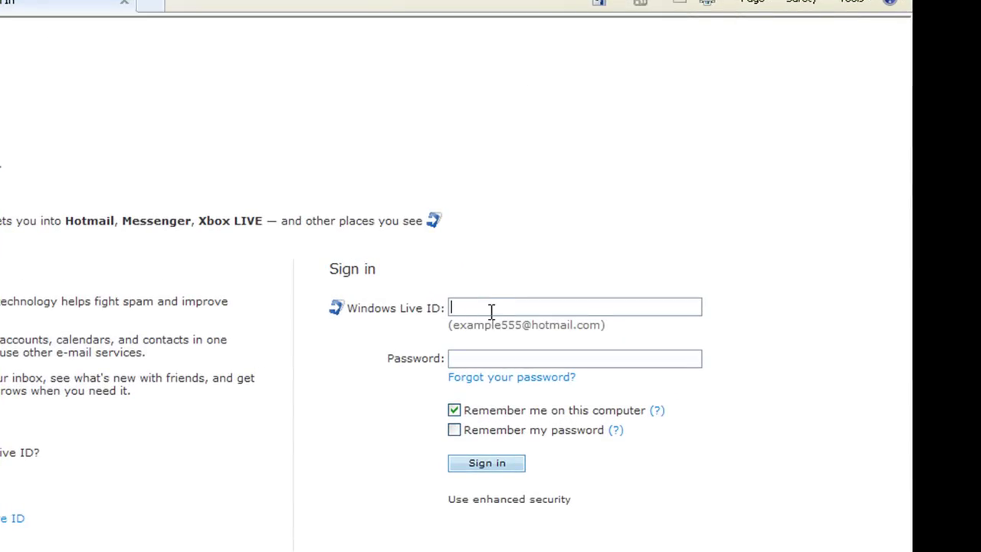
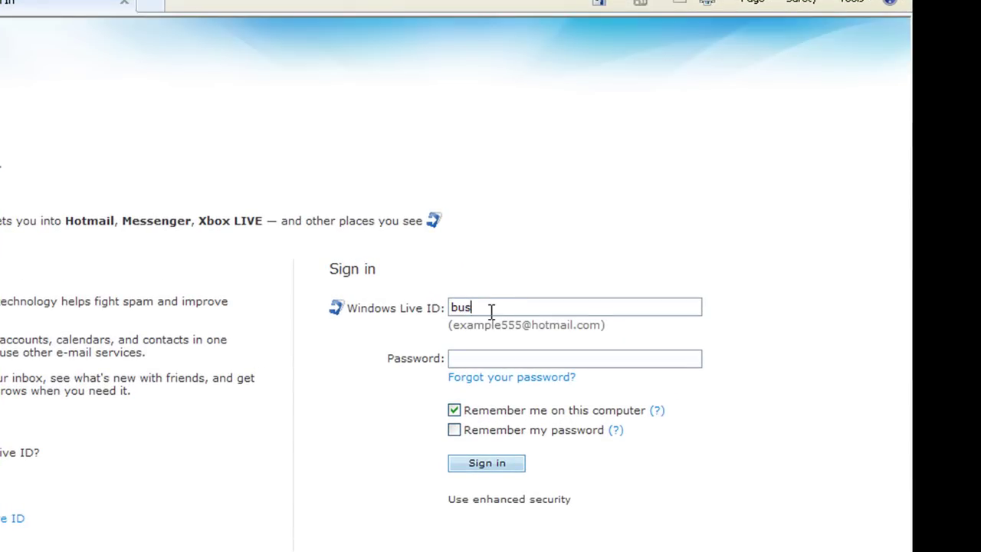
Sign in to Hotmail with the registration e-mail address and its password
{"action": "key", "text": "Tab"}
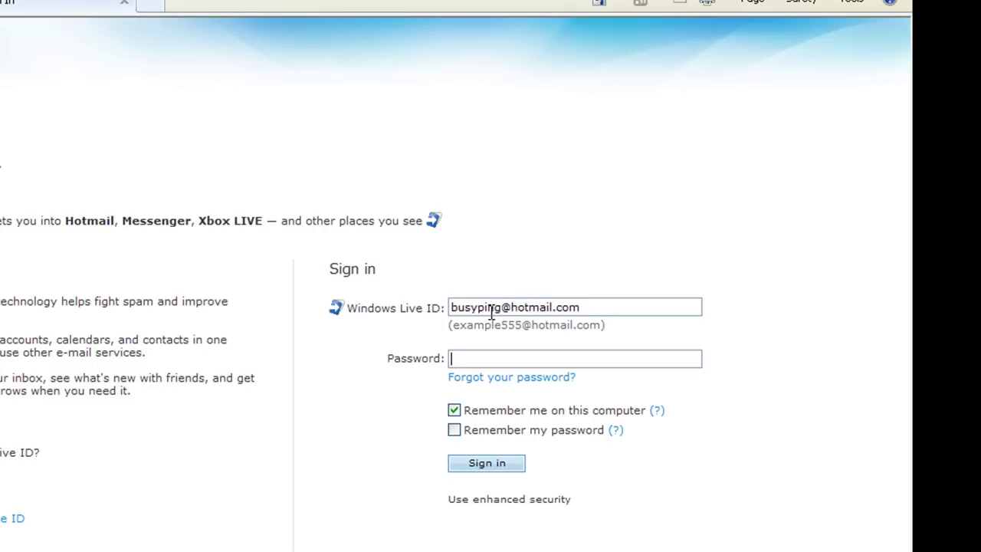
{"action": "type", "text": "•••••"}
{"action": "type", "text": "•••"}
{"action": "key", "text": "Return"}
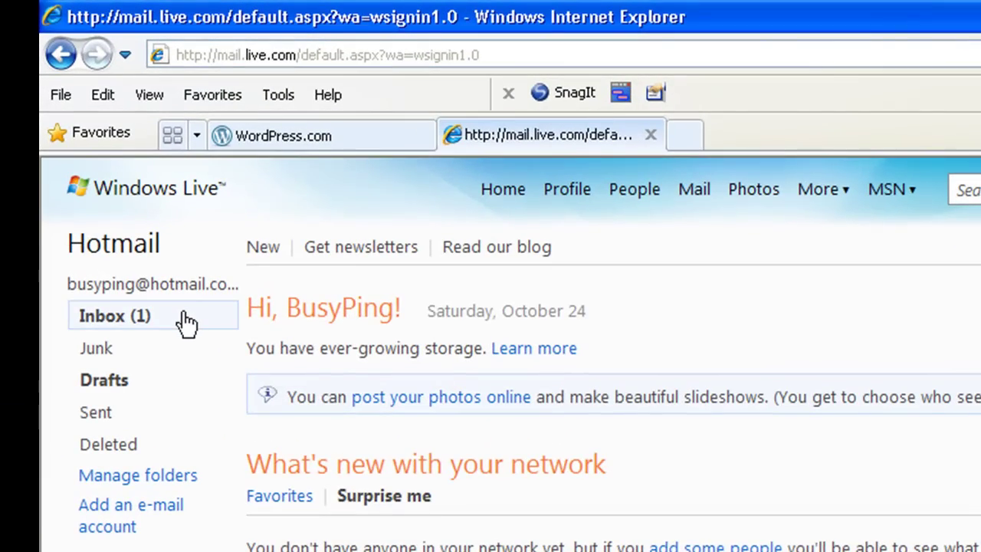
Open the WordPress.com message from the Inbox, show its content and follow the activation link
{"action": "left_click", "coordinate": [186, 320]}
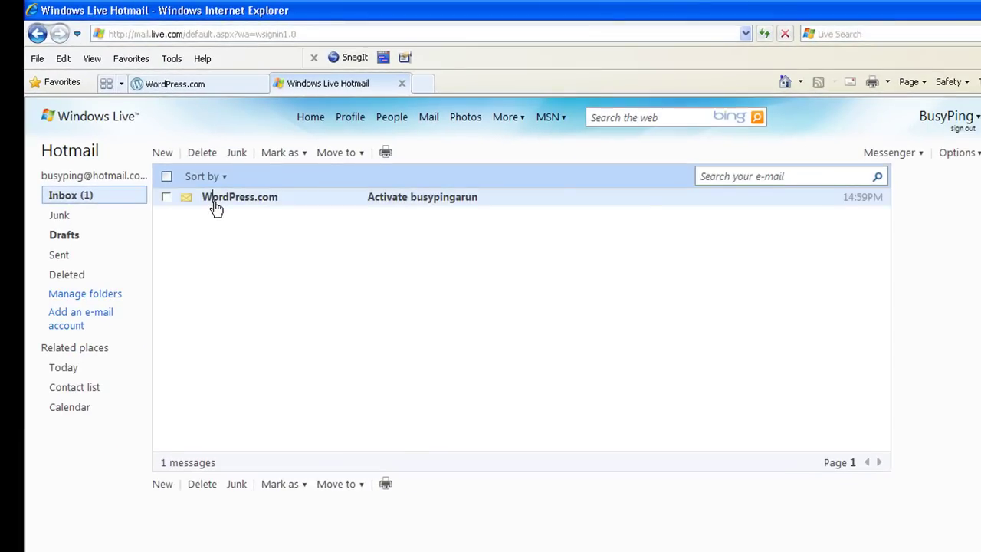
{"action": "left_click", "coordinate": [216, 201]}
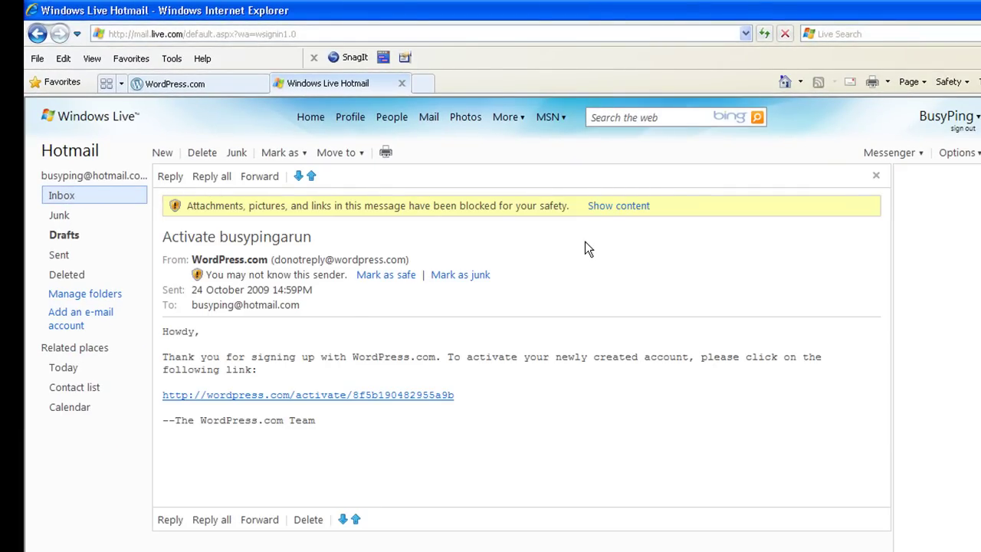
{"action": "left_click", "coordinate": [625, 210]}
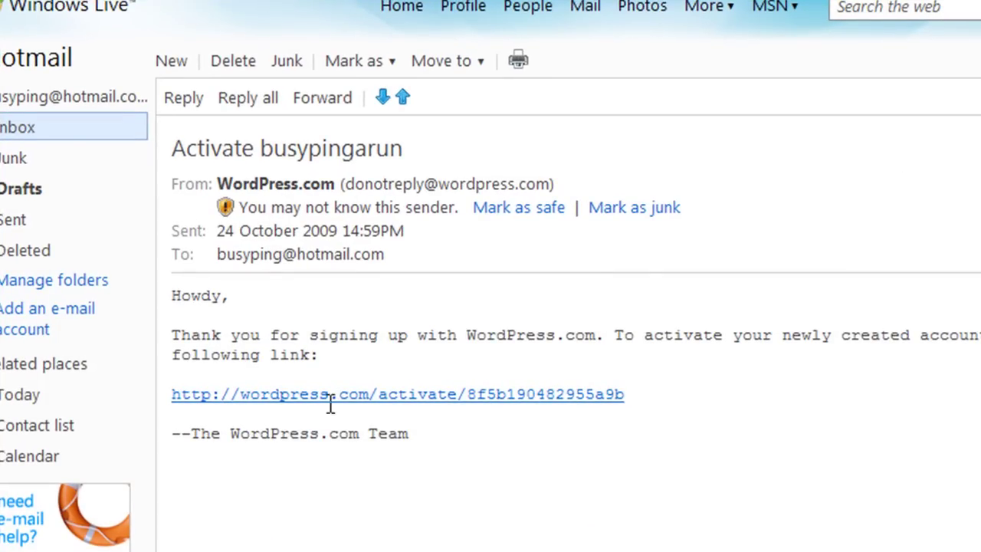
{"action": "left_click", "coordinate": [340, 394]}
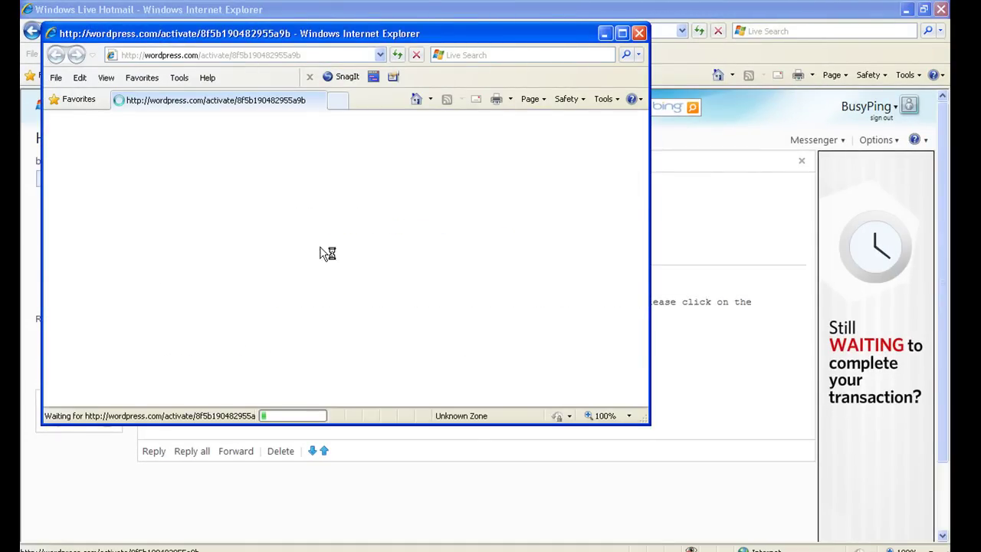
Maximize the activation window, go to Login, and sign in with the new username and password
{"action": "double_click", "coordinate": [480, 32]}
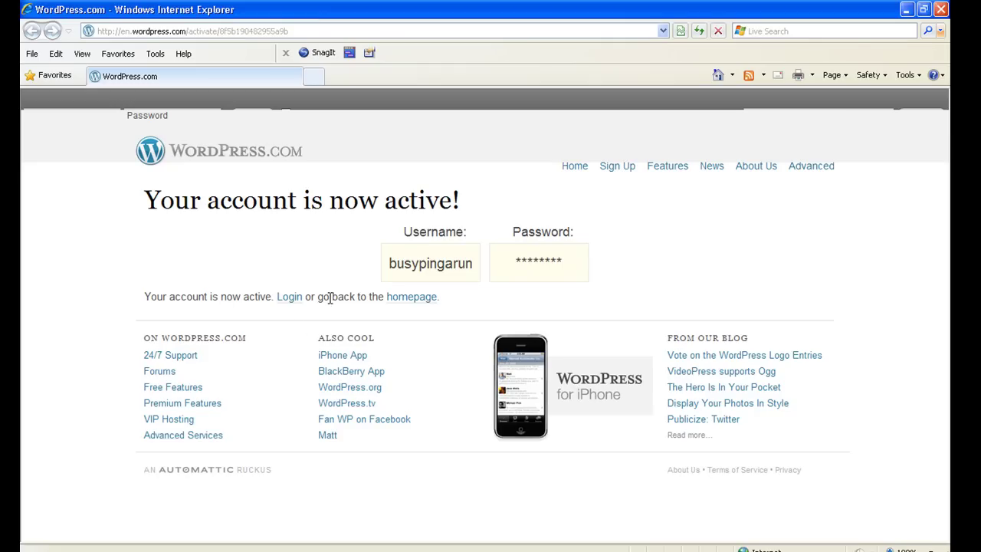
{"action": "left_click", "coordinate": [290, 299]}
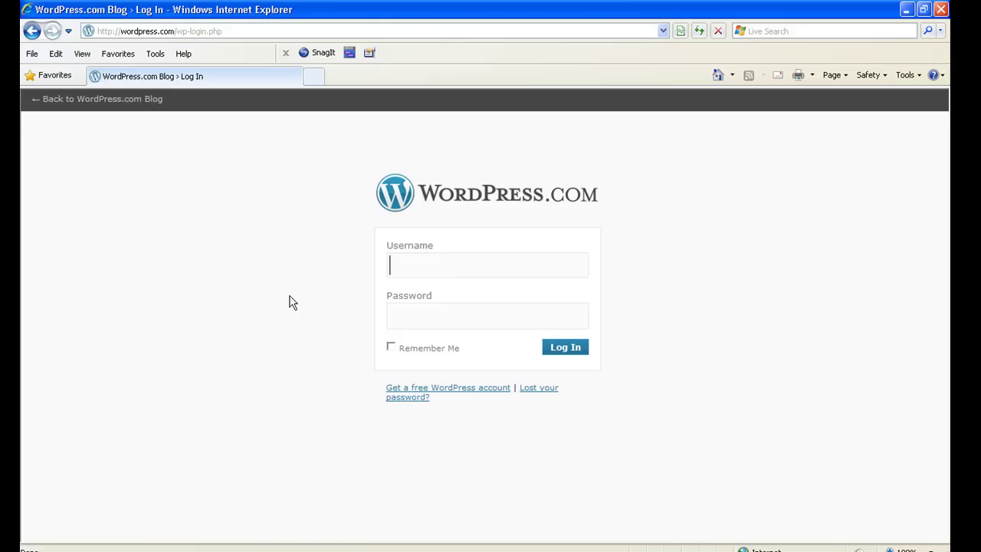
{"action": "type", "text": "bus"}
{"action": "type", "text": "y"}
{"action": "key", "text": "BackSpace"}
{"action": "type", "text": "syping"}
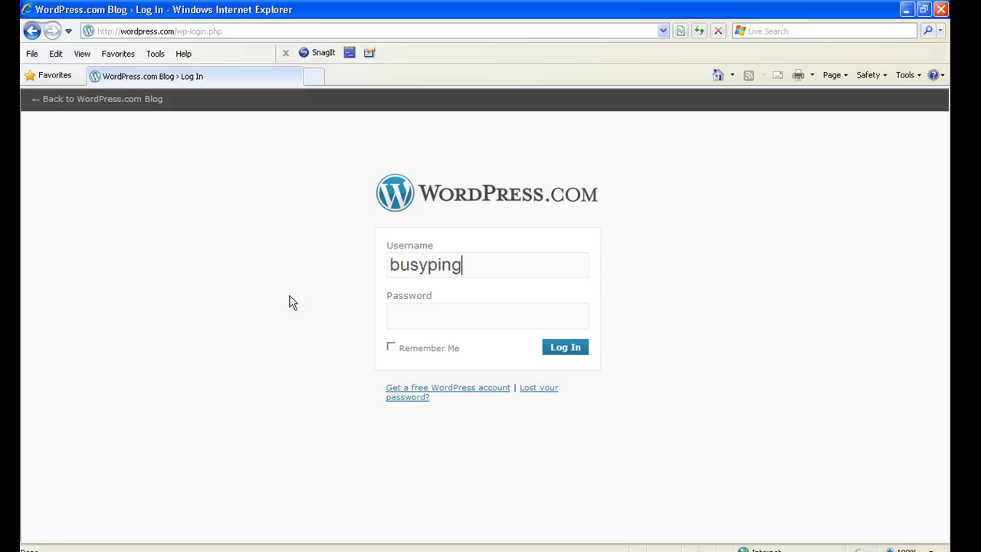
{"action": "type", "text": "arun"}
{"action": "key", "text": "Tab"}
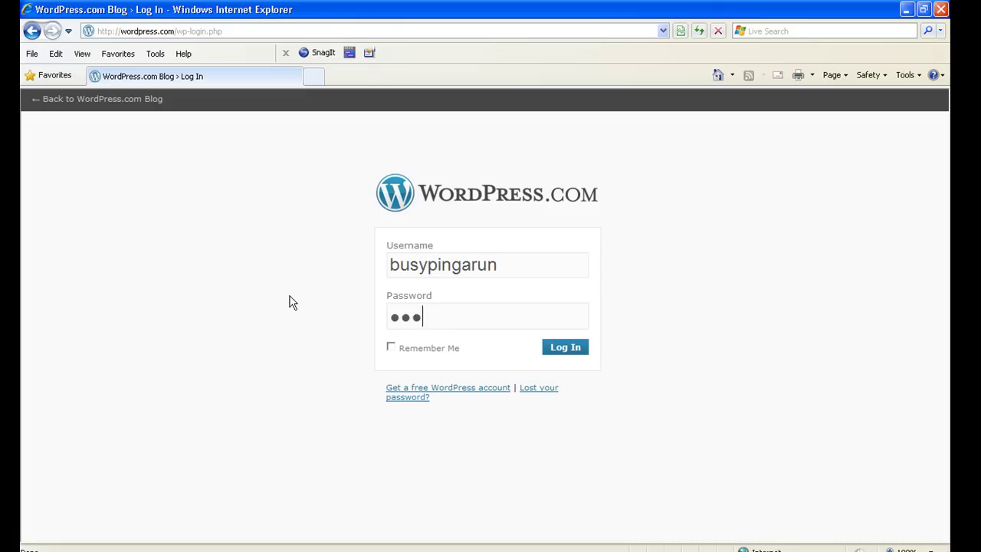
{"action": "left_click", "coordinate": [572, 349]}
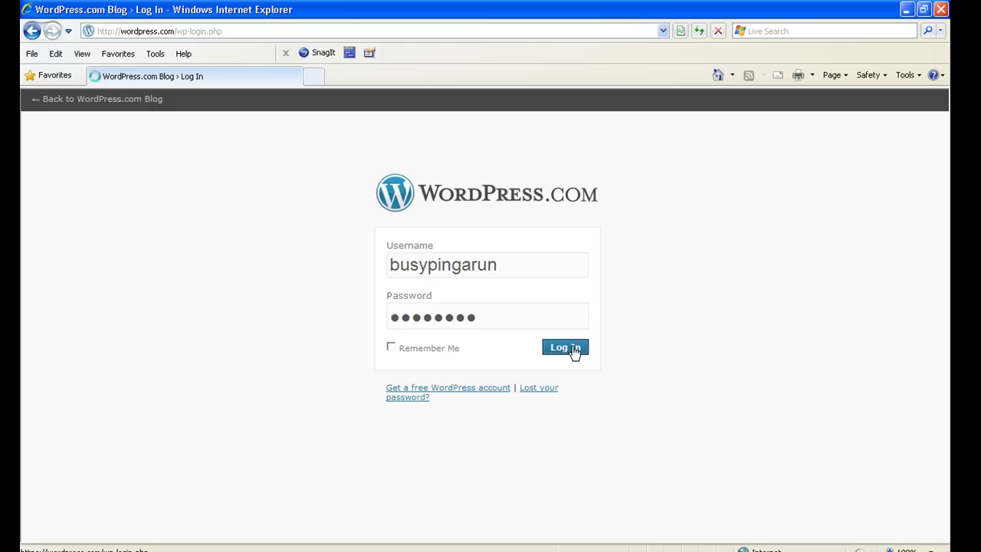